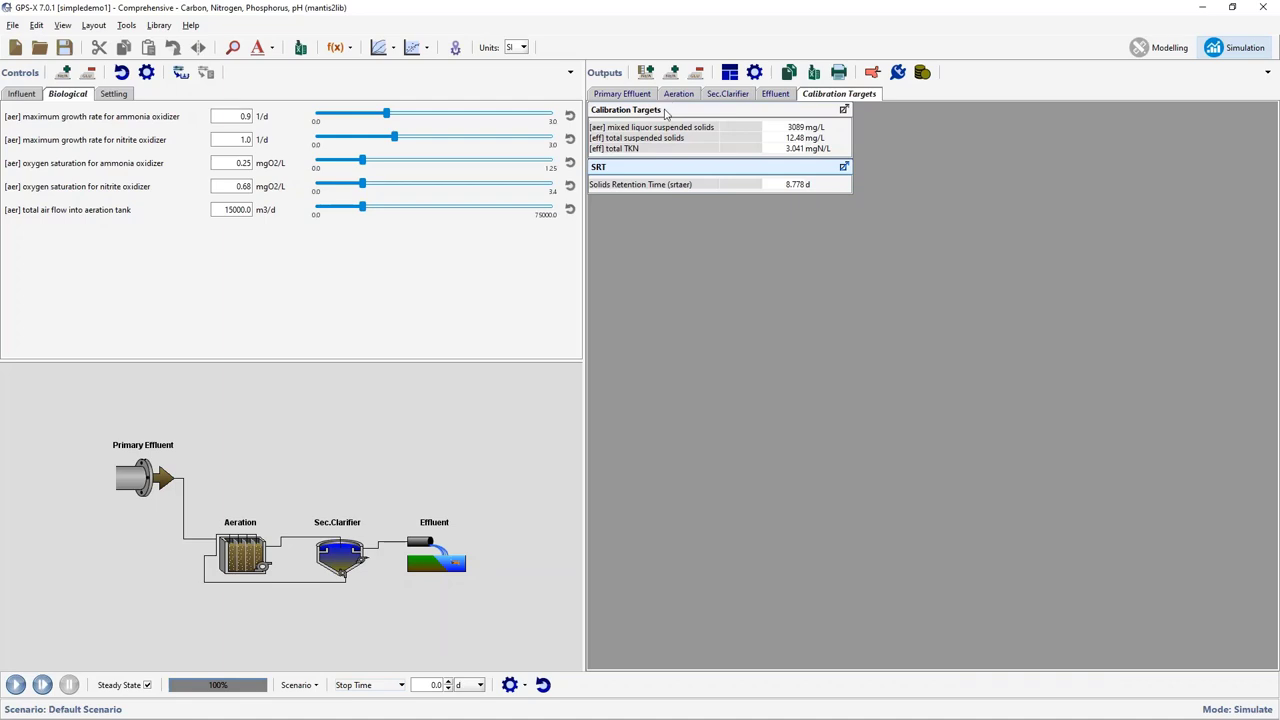
pyautogui.click(718, 97)
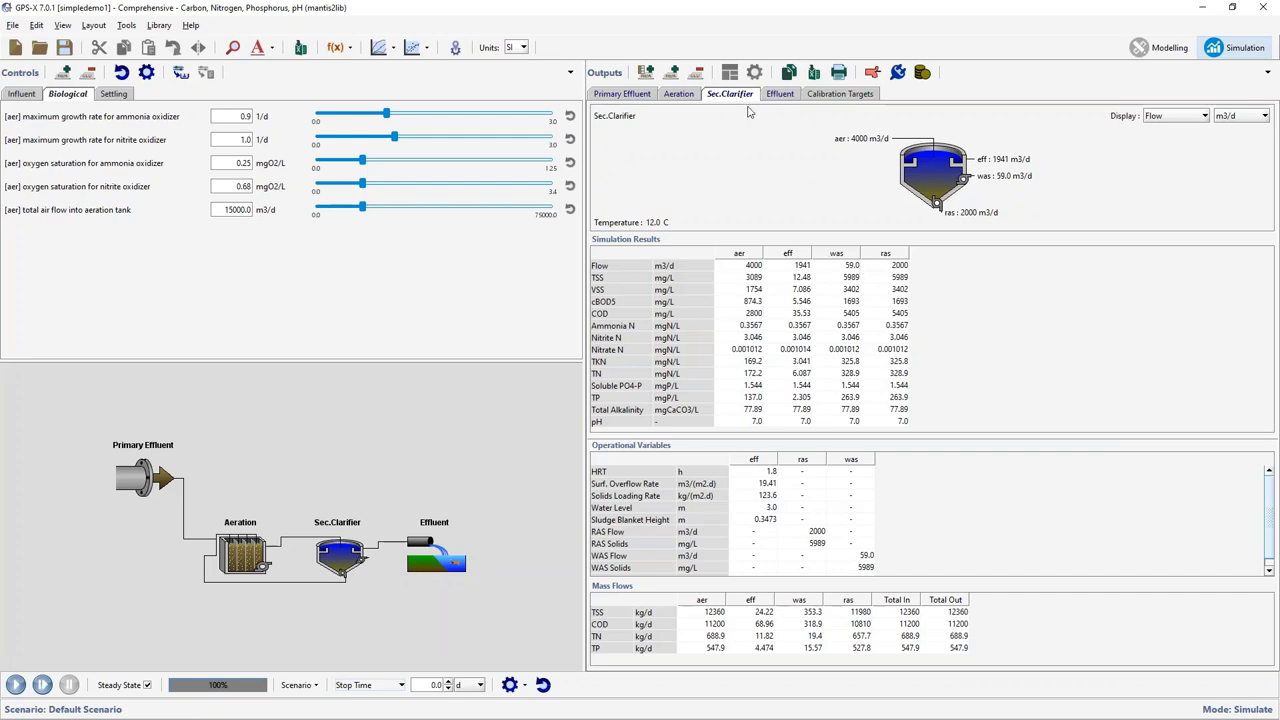
pyautogui.click(691, 99)
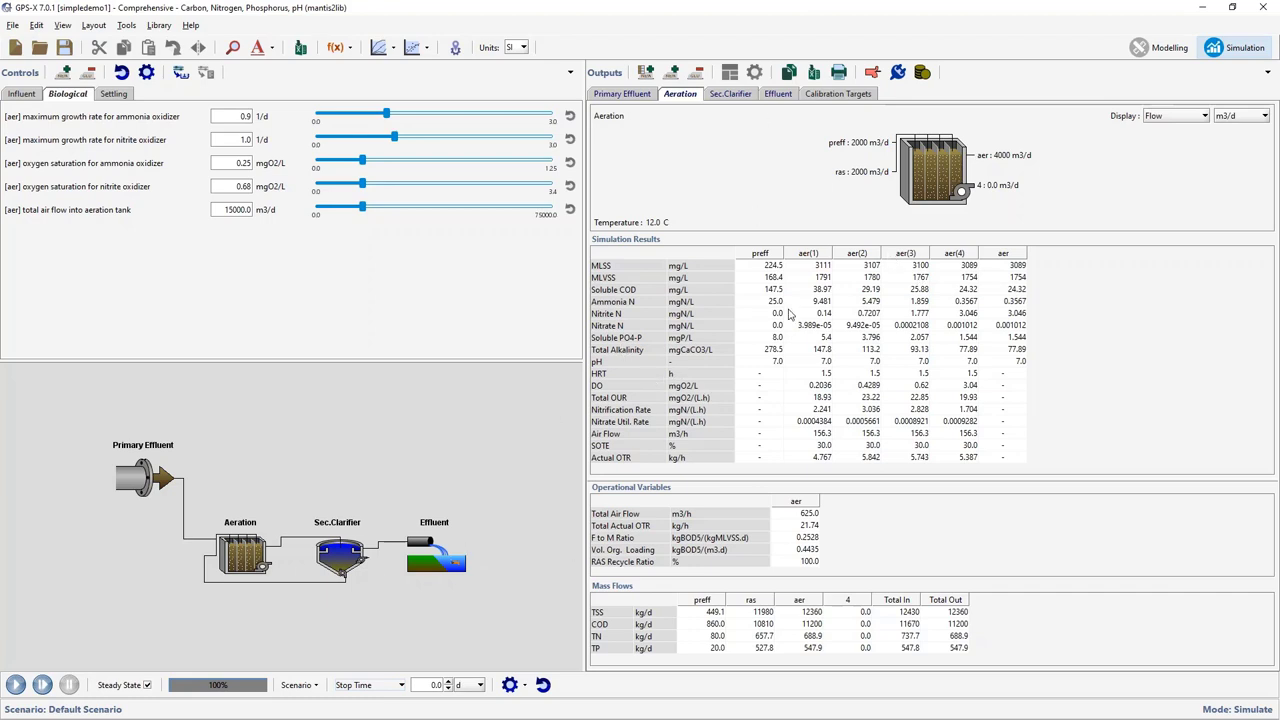
pyautogui.click(849, 94)
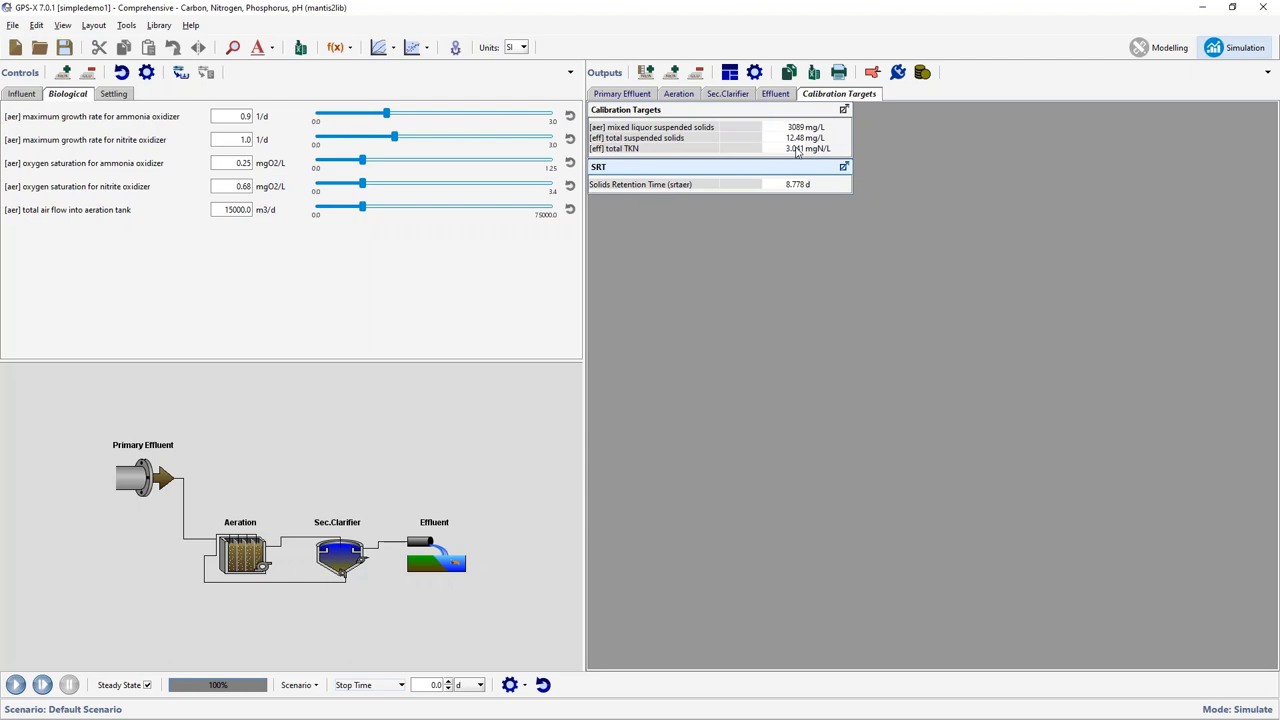
# - Rerun the steady-state simulation and close the Calibration Targets.xlsx workbook
pyautogui.click(13, 690)
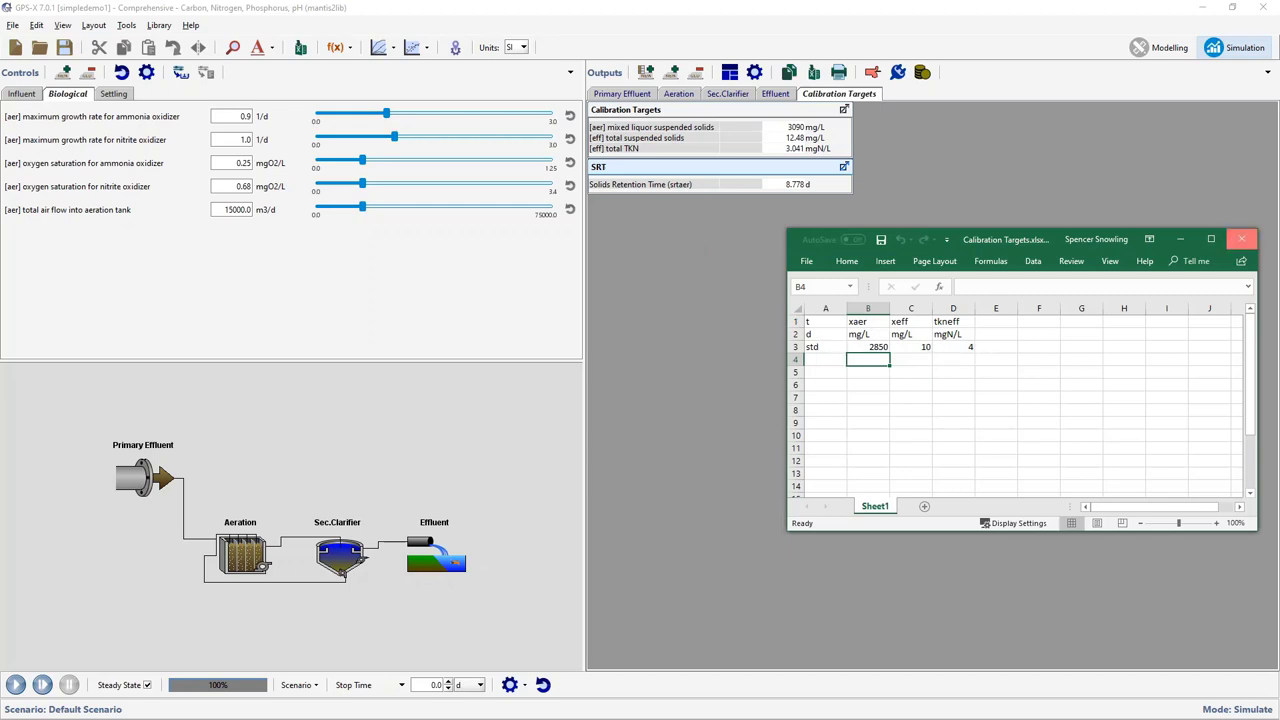
pyautogui.click(1241, 239)
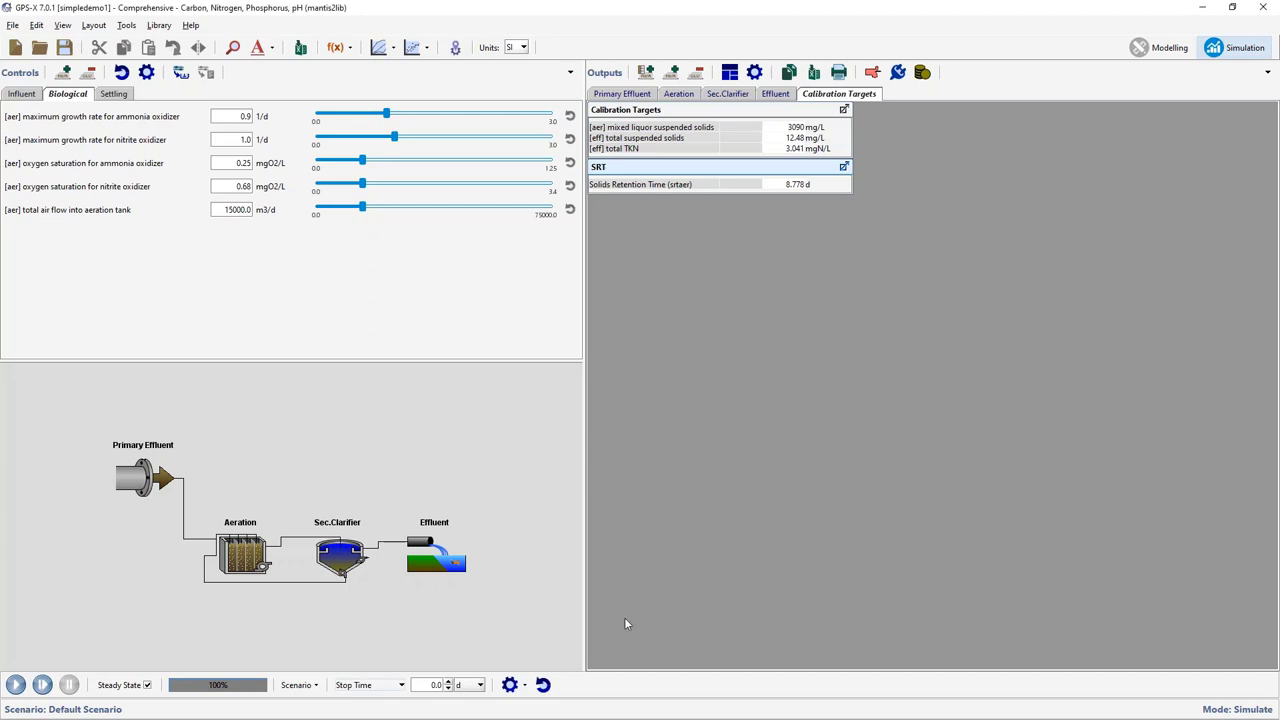
# - Add Calibration Targets.xlsx to the default scenario's data files
pyautogui.click(318, 685)
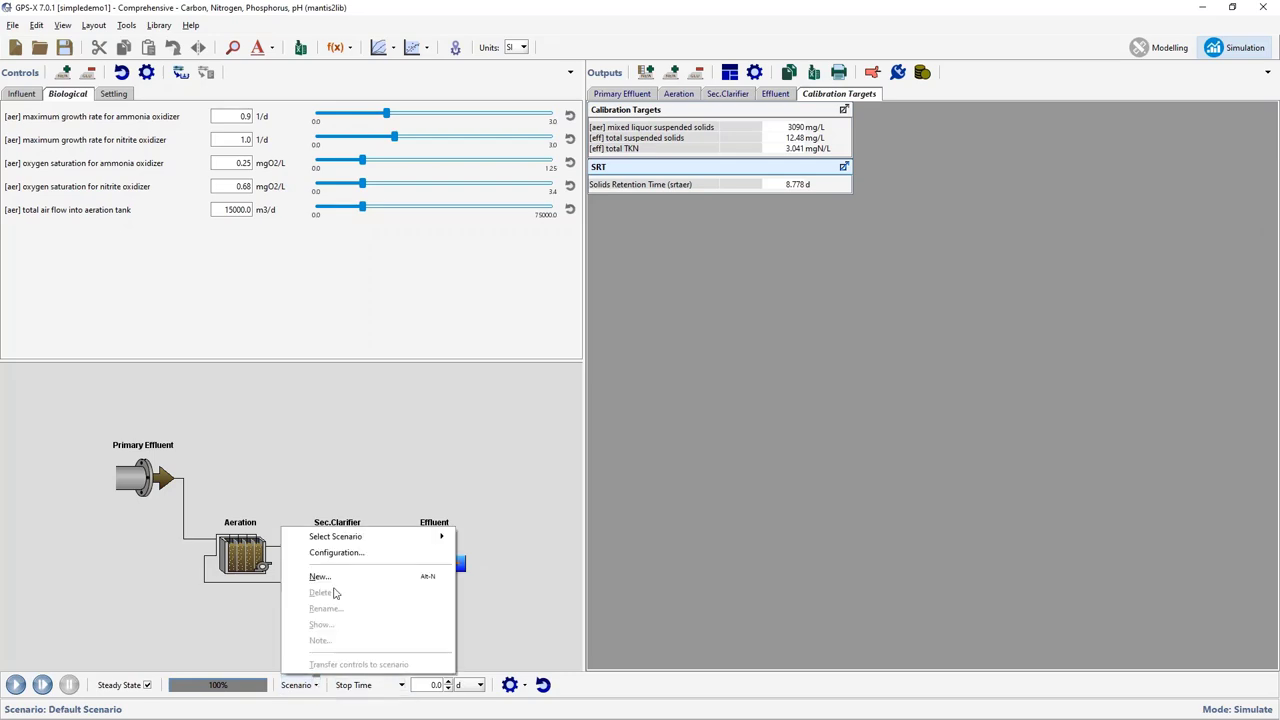
pyautogui.click(350, 558)
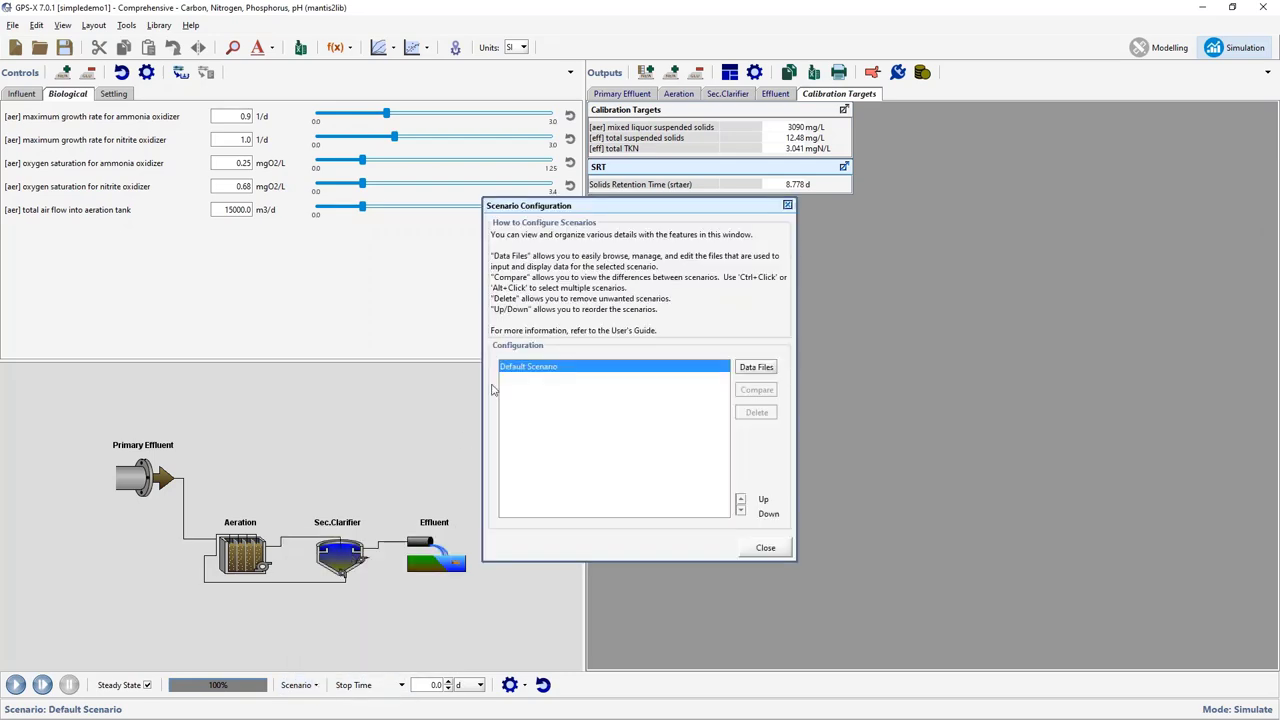
pyautogui.click(745, 370)
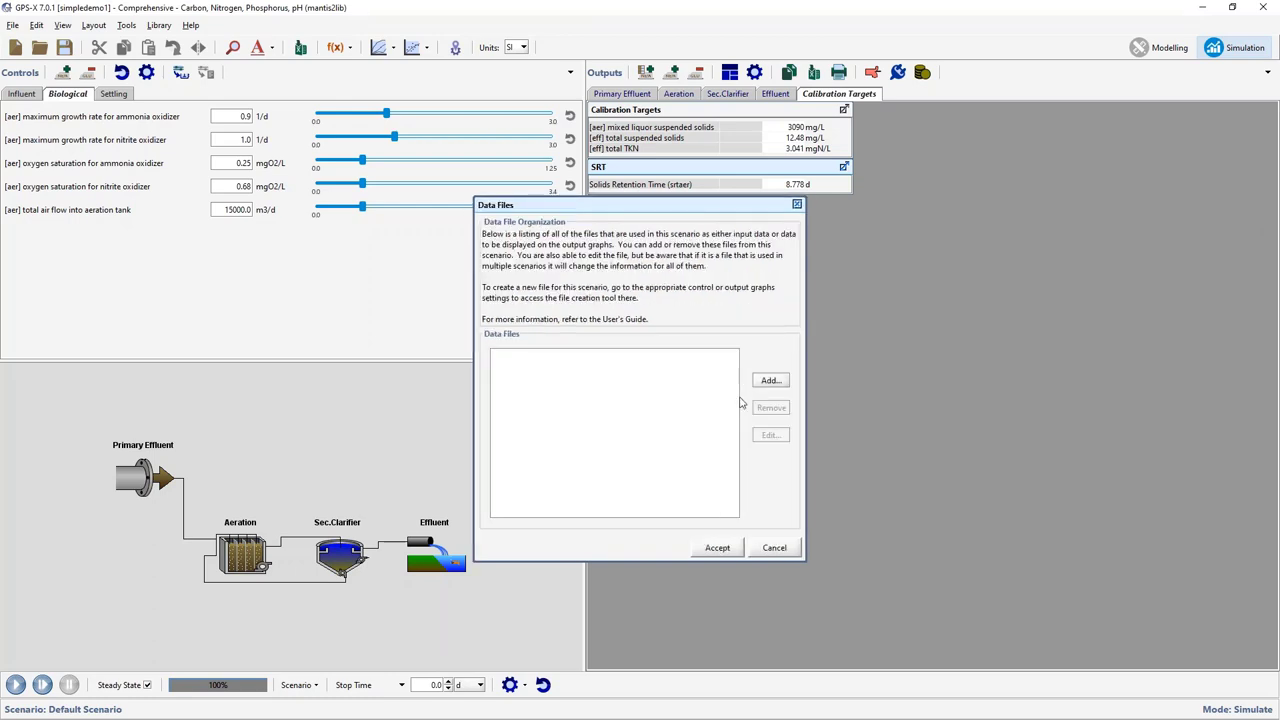
pyautogui.click(770, 380)
pyautogui.click(668, 317)
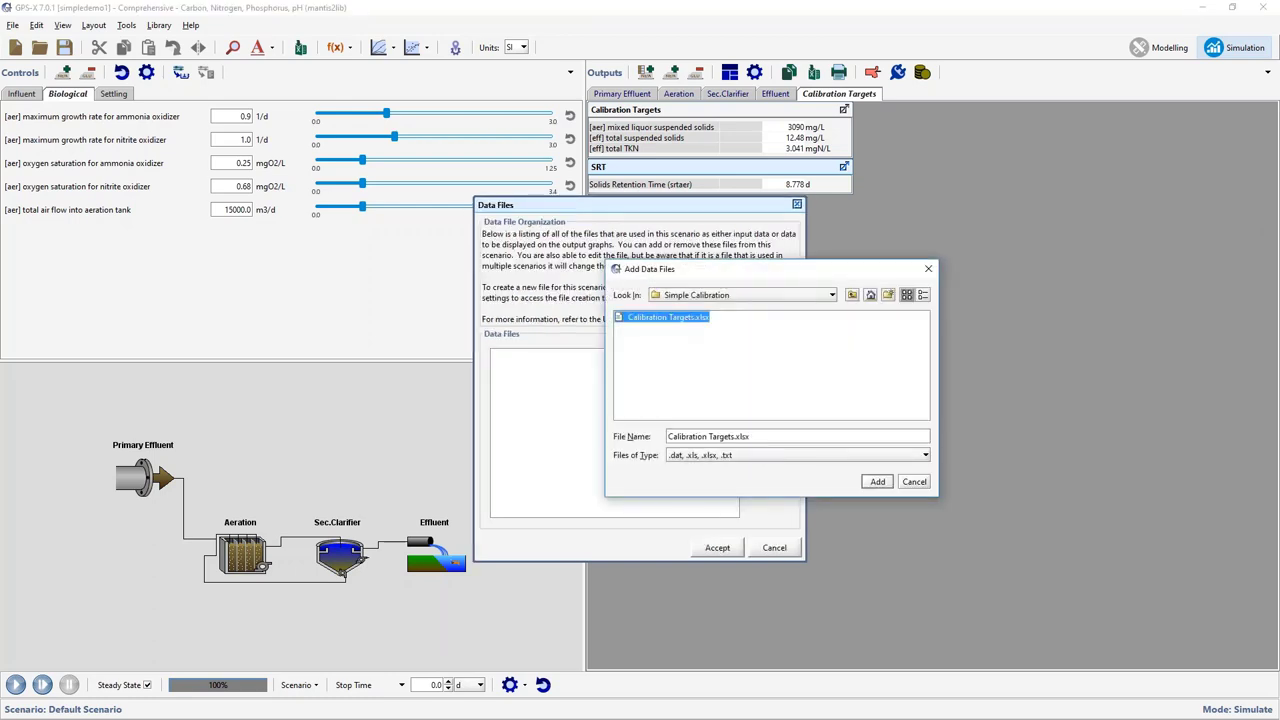
pyautogui.click(884, 483)
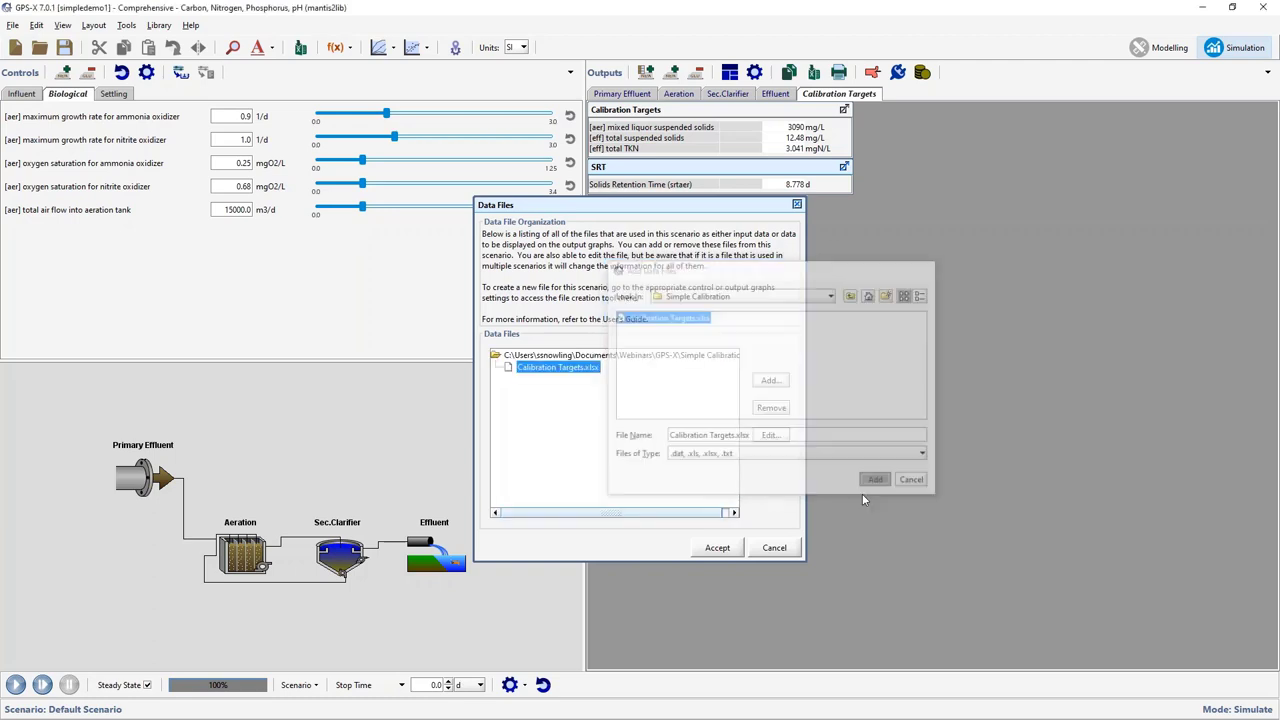
# - Accept the data file list and rerun the steady-state simulation with targets loaded
pyautogui.click(717, 547)
pyautogui.click(765, 547)
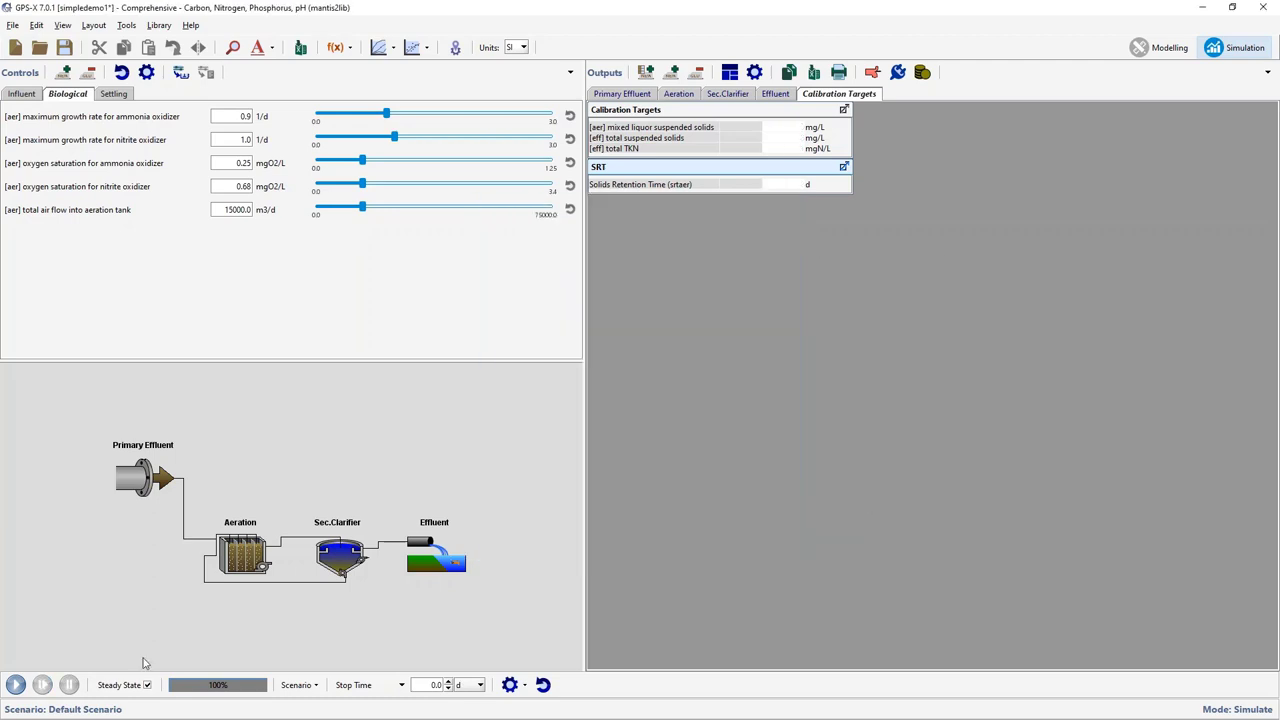
pyautogui.click(15, 684)
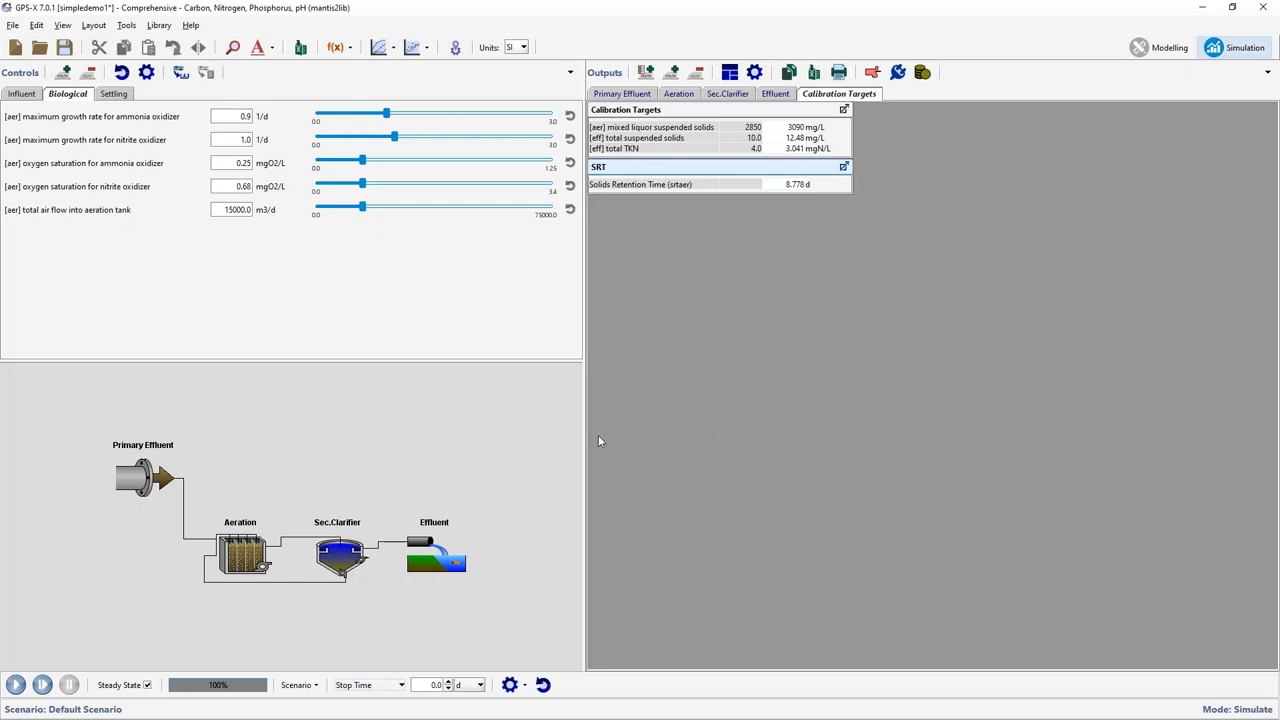
pyautogui.click(24, 94)
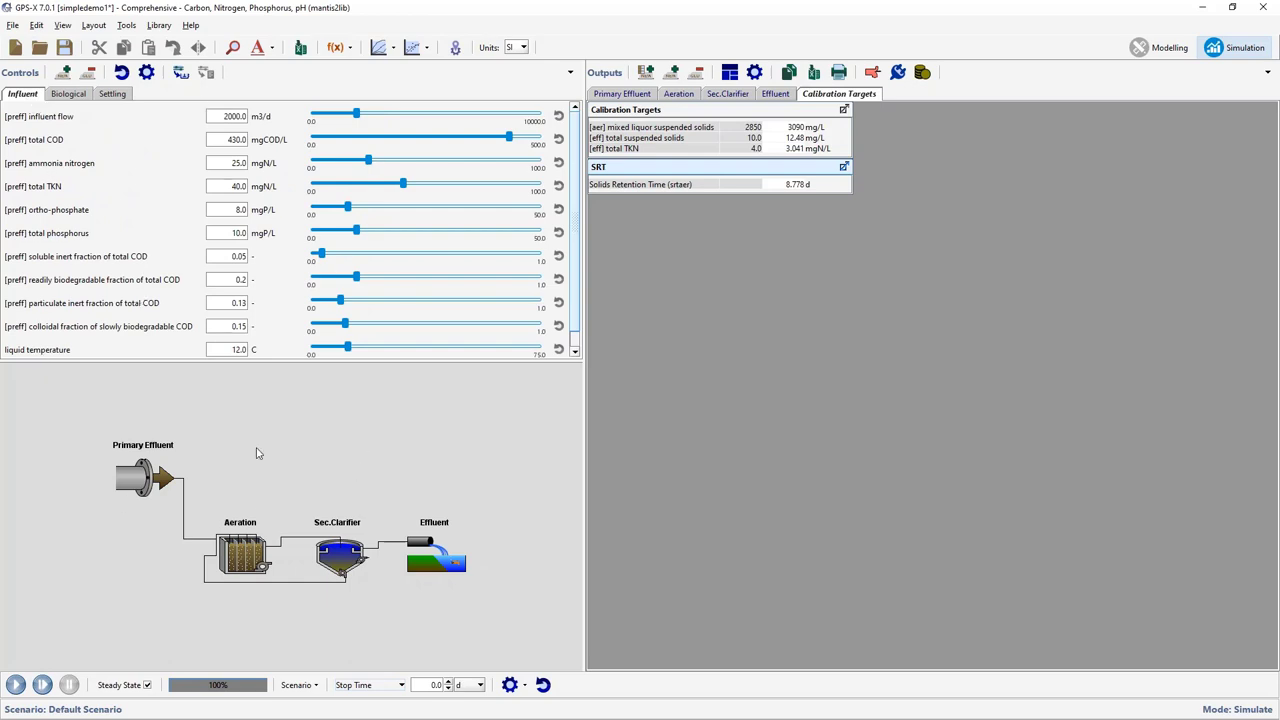
pyautogui.scroll(-1, 121, 309)
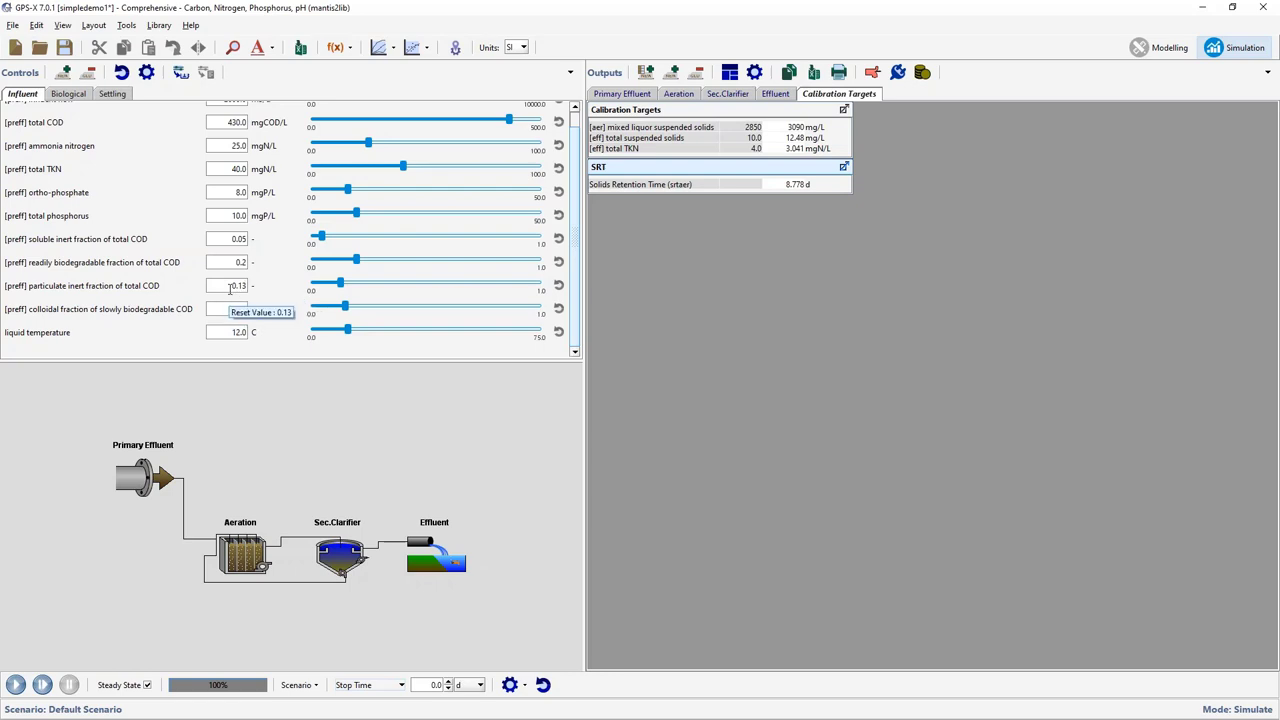
# - Try particulate inert fraction 0.06 and readily biodegradable fraction 0.27, then run the simulation
pyautogui.moveTo(230, 285); pyautogui.dragTo(248, 285)
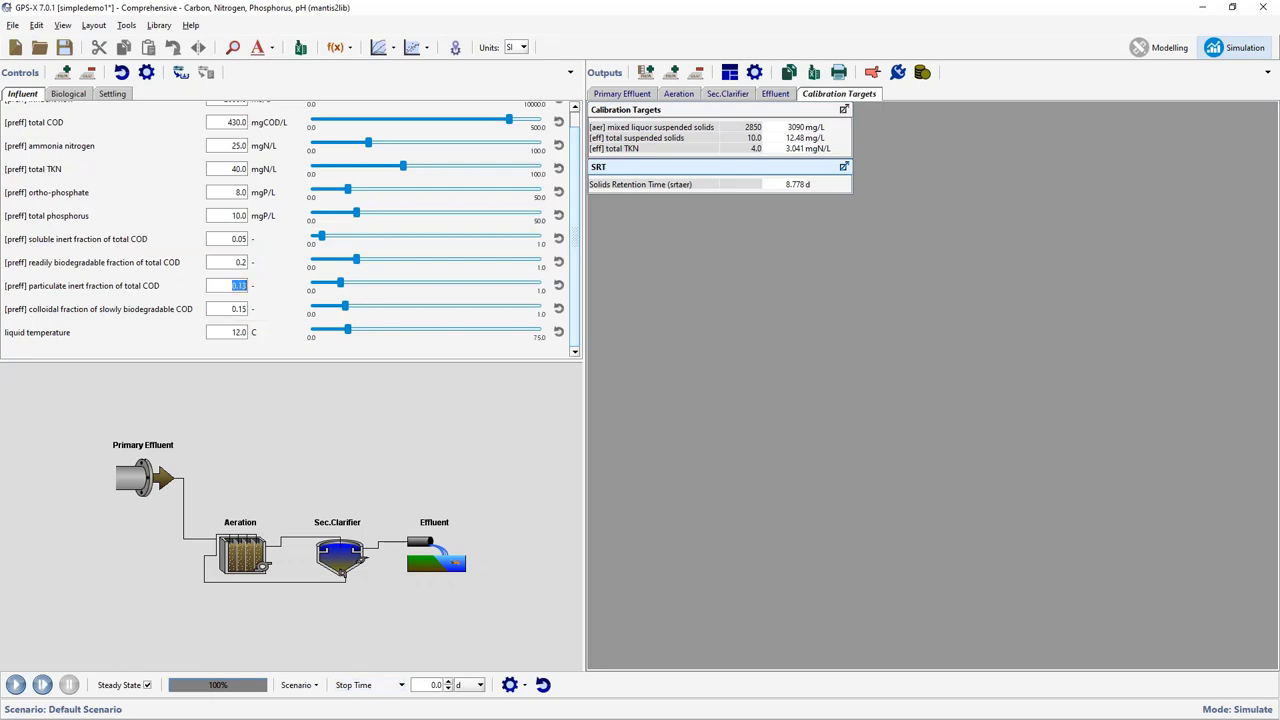
pyautogui.write('0.06')
pyautogui.press('Return')
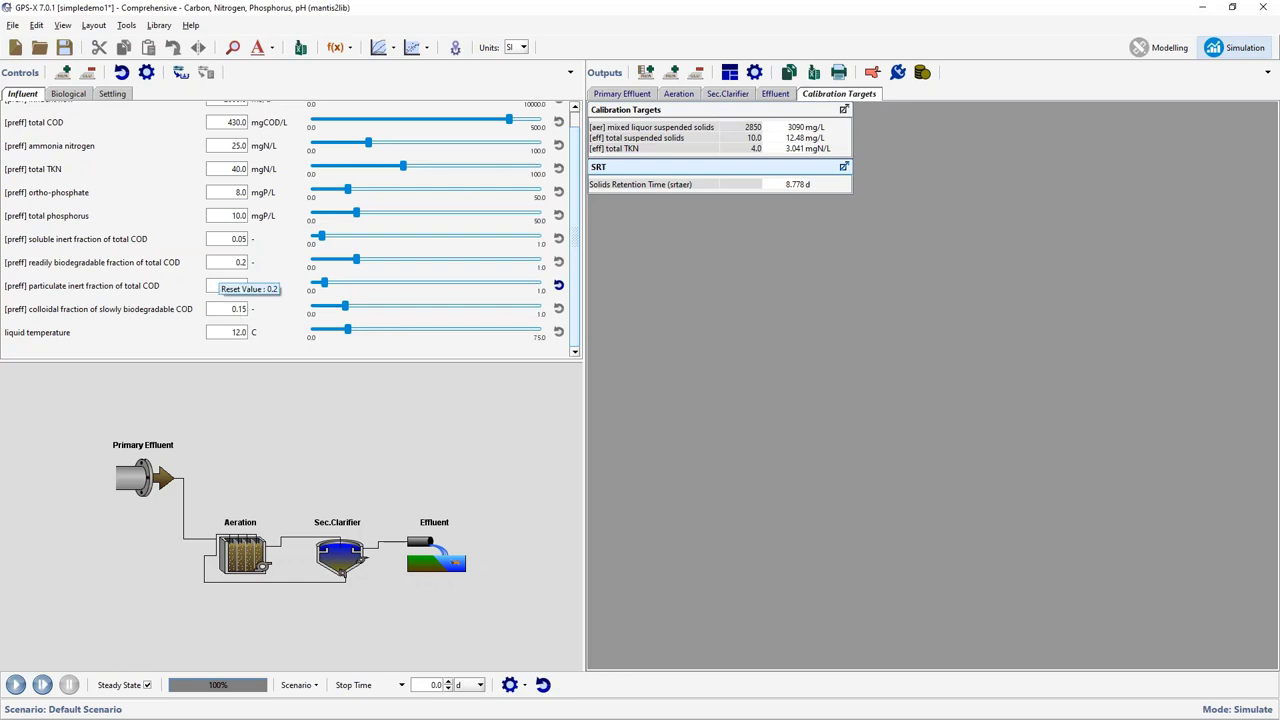
pyautogui.moveTo(227, 262); pyautogui.dragTo(268, 262)
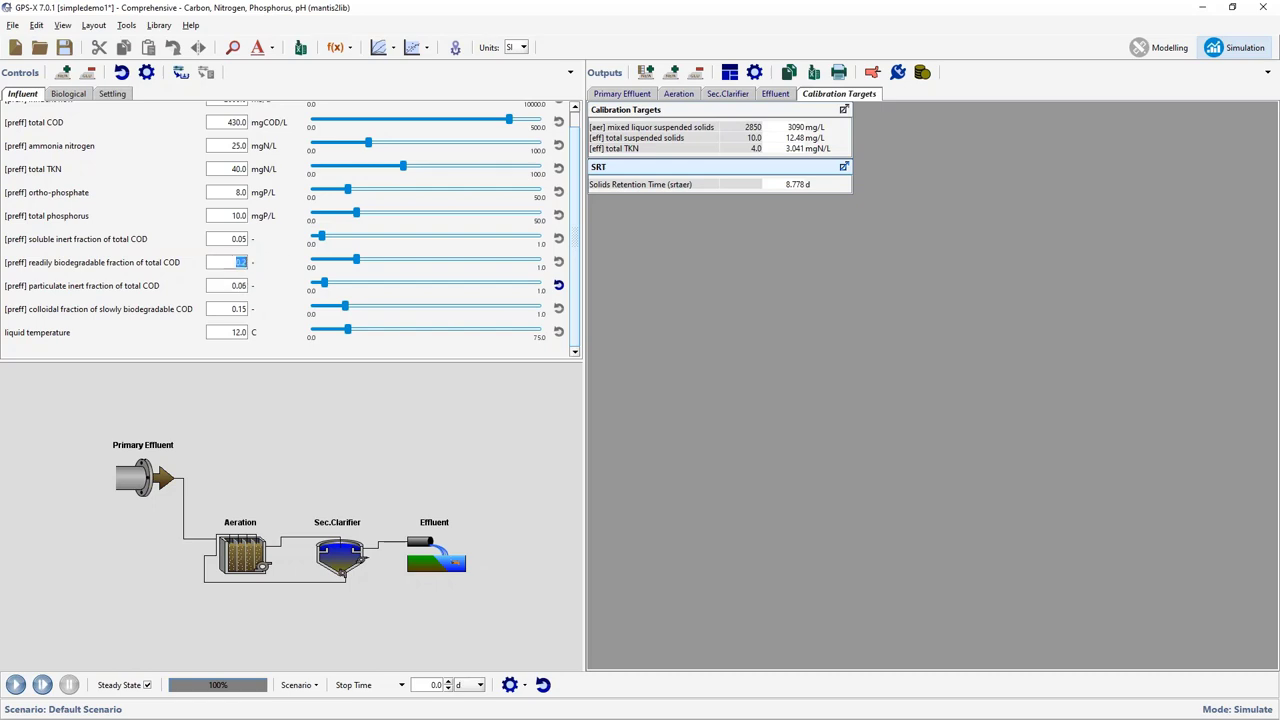
pyautogui.write('0.27')
pyautogui.press('Return')
pyautogui.click(15, 685)
pyautogui.click(22, 688)
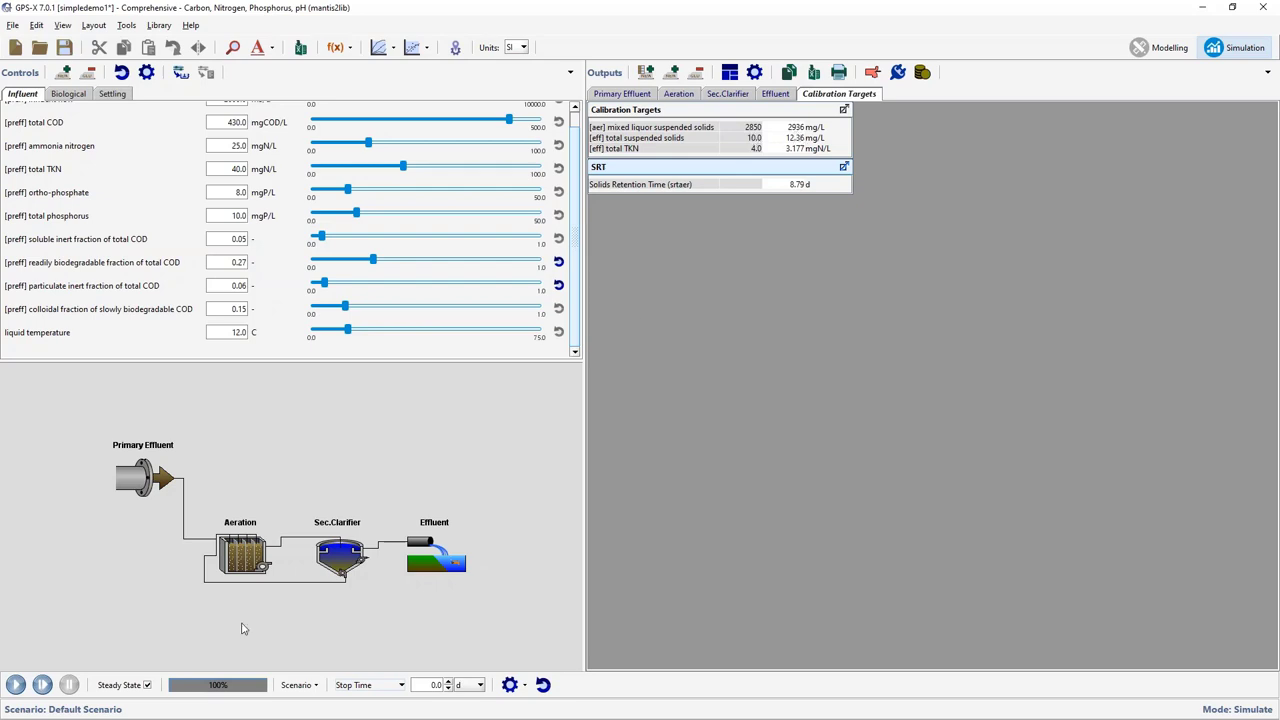
# - Change the fractions to 0.05 particulate inert and 0.28 readily biodegradable, then rerun
pyautogui.click(240, 286)
pyautogui.click(242, 286)
pyautogui.press('BackSpace')
pyautogui.write('5')
pyautogui.click(240, 262)
pyautogui.click(242, 262)
pyautogui.press('Delete')
pyautogui.write('8')
pyautogui.press('Return')
pyautogui.click(17, 686)
# - Rerun the steady-state simulation to refresh the Calibration Targets table
pyautogui.click(23, 691)
# - On the Settling tab, change clarification from 0.5 to 0.6 and rerun the steady-state simulation
pyautogui.click(112, 94)
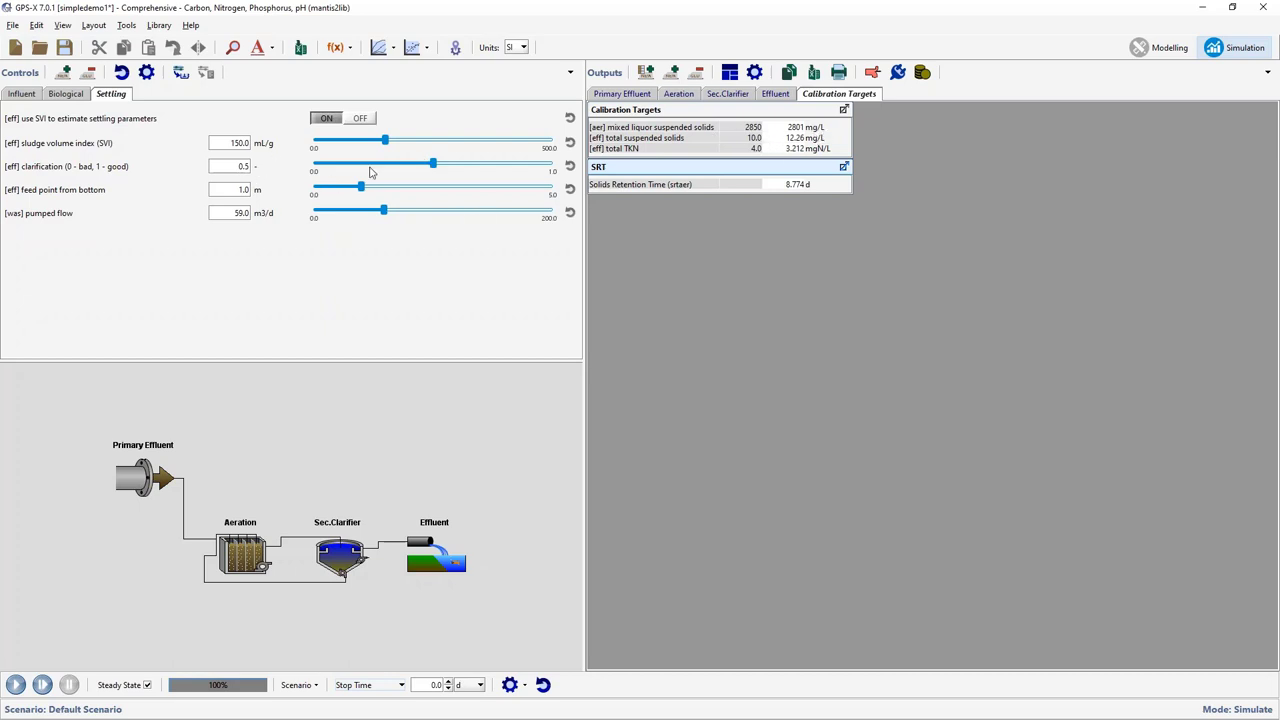
pyautogui.doubleClick(241, 166)
pyautogui.write('0.6')
pyautogui.press('Return')
pyautogui.click(15, 684)
# - Set maximum growth rates to 0.75 for ammonia oxidizers and 0.85 for nitrite oxidizers, then rerun
pyautogui.click(75, 97)
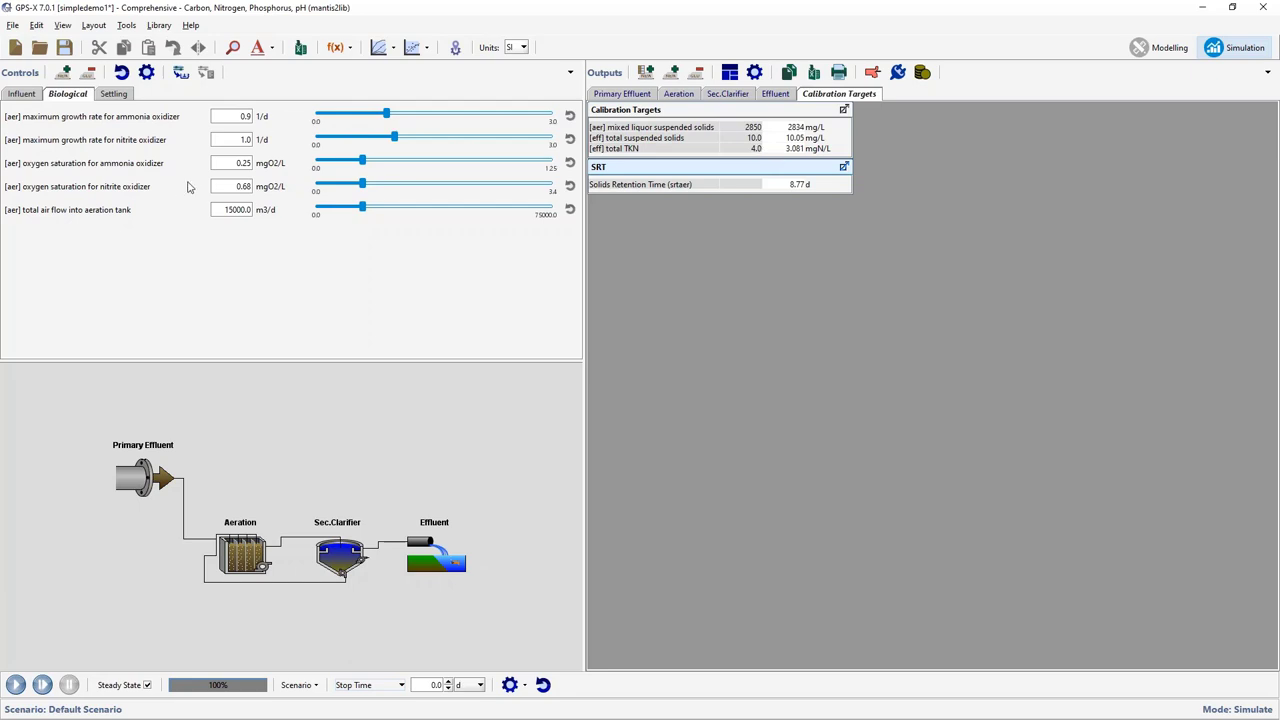
pyautogui.moveTo(238, 116); pyautogui.dragTo(279, 116)
pyautogui.write('0.75')
pyautogui.press('Return')
pyautogui.click(239, 140)
pyautogui.write('0.85')
pyautogui.press('Delete')
pyautogui.press('Delete')
pyautogui.press('Delete')
pyautogui.press('Return')
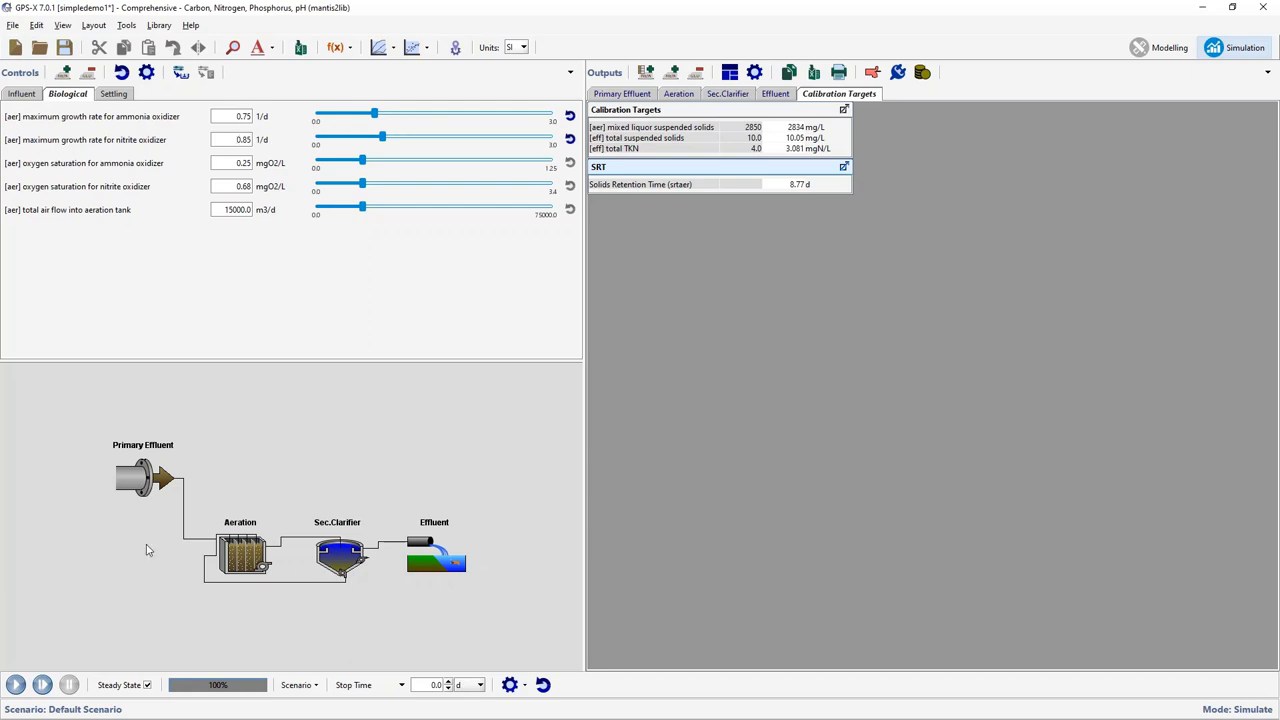
pyautogui.click(15, 685)
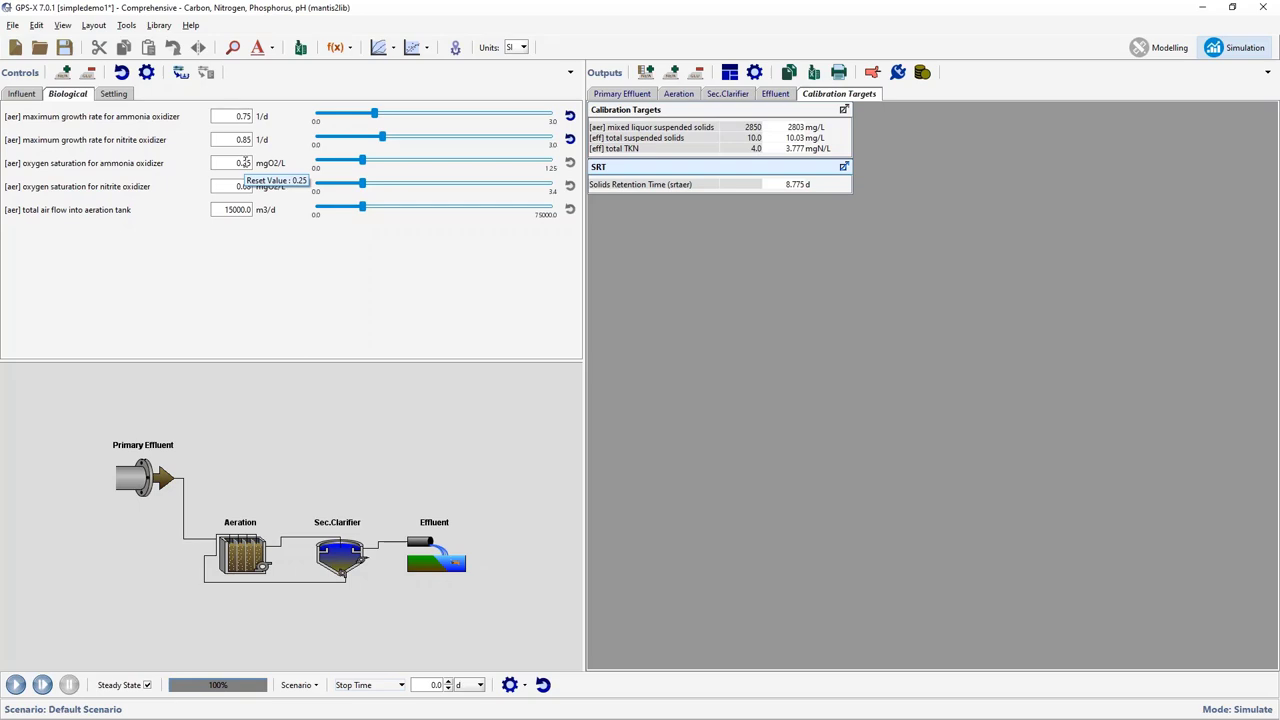
# - Set ammonia oxidizer oxygen saturation to 0.35 and run the simulation
pyautogui.doubleClick(245, 162)
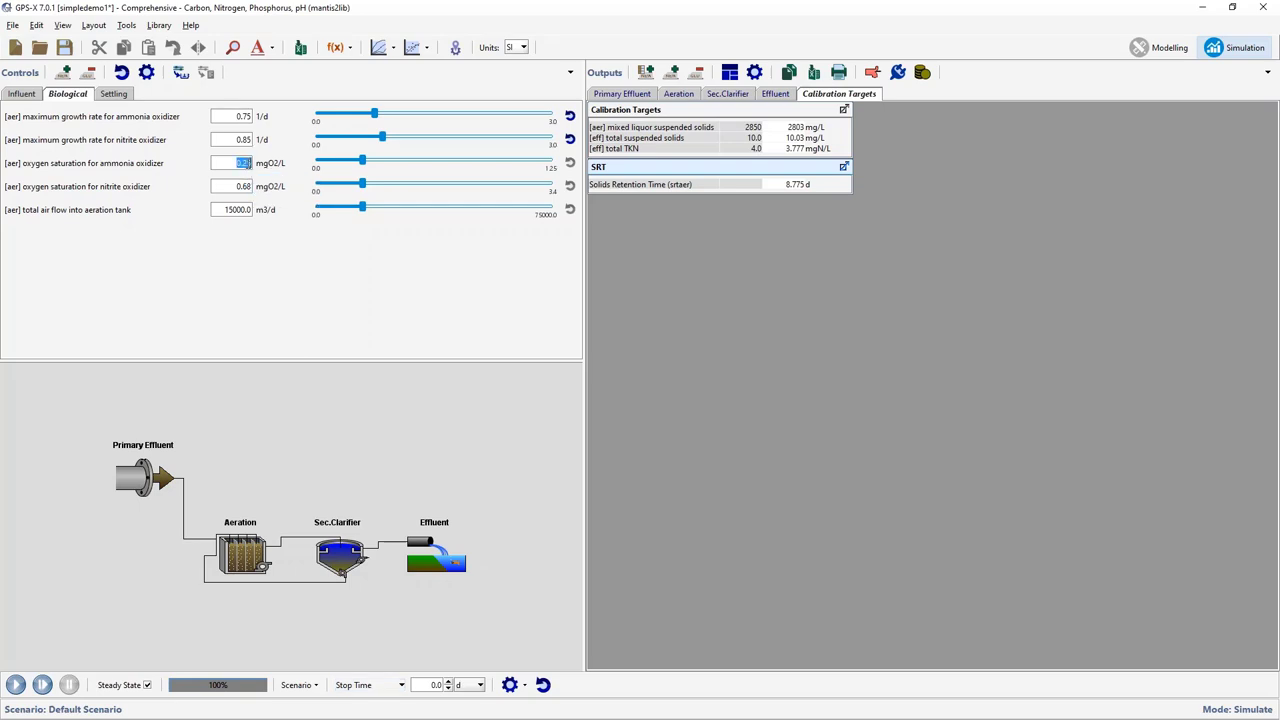
pyautogui.write('0.35')
pyautogui.press('Return')
pyautogui.click(19, 685)
# - Restore oxygen saturation to 0.25, rerun, and advance to the Good Modelling Practise slide
pyautogui.doubleClick(243, 163)
pyautogui.write('0.25')
pyautogui.press('Return')
pyautogui.click(18, 685)
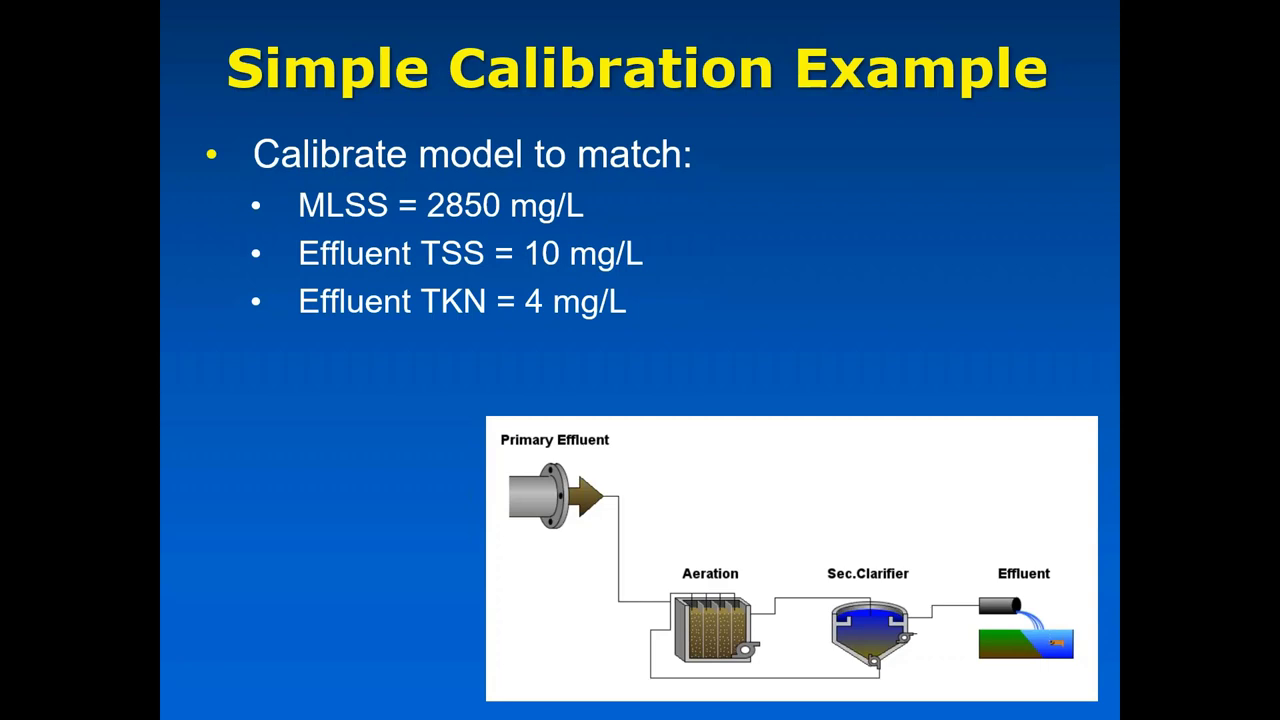
pyautogui.press('Right')
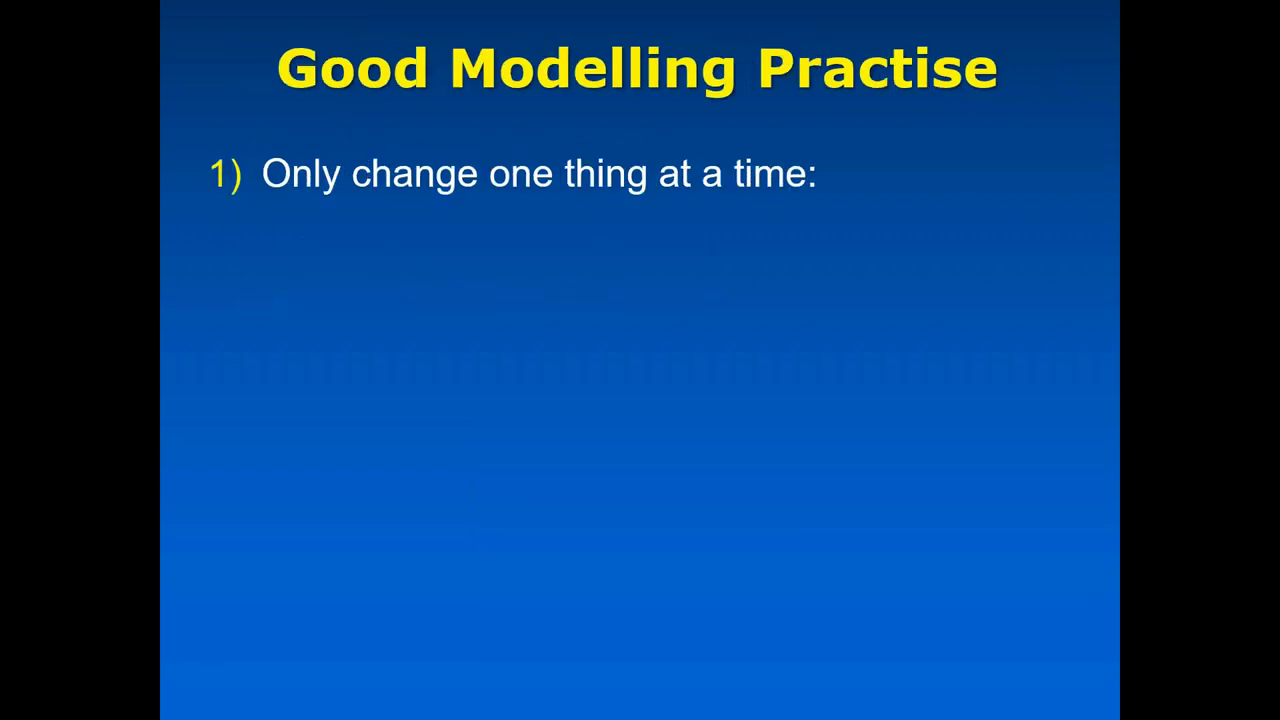